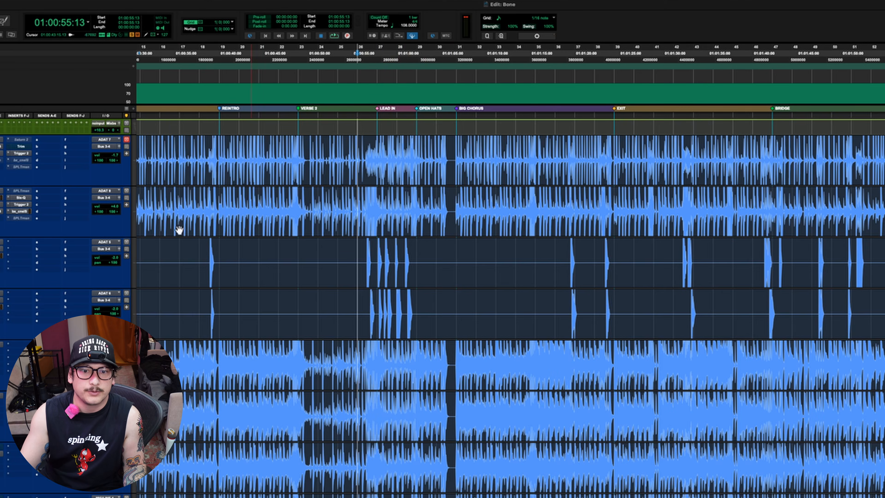
Open the Trigger 2 plug-in on the snare track to review its sample blend, and close it
{"action": "left_click", "coordinate": [23, 204]}
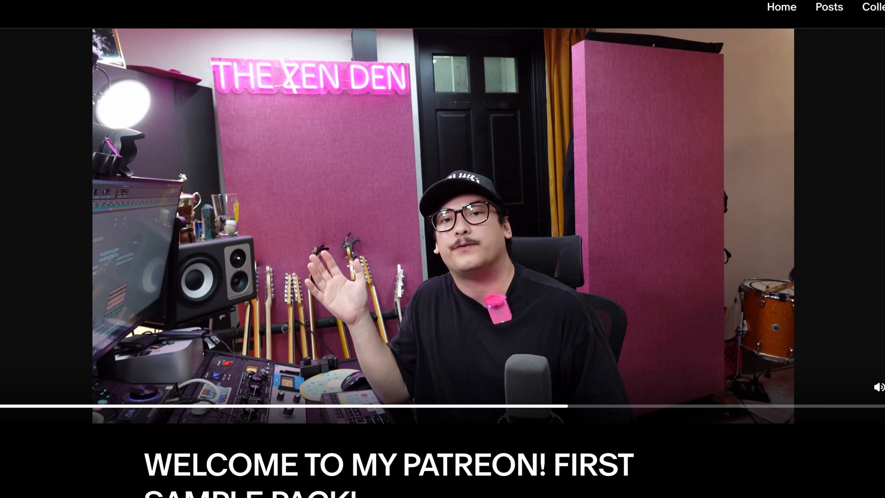
{"action": "scroll", "coordinate": [443, 249], "scroll_direction": "down", "scroll_amount": 8}
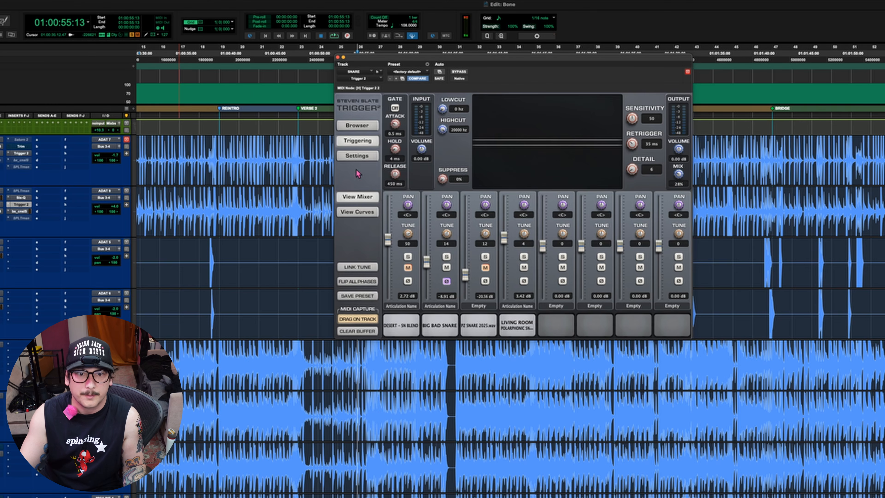
{"action": "left_click", "coordinate": [337, 57]}
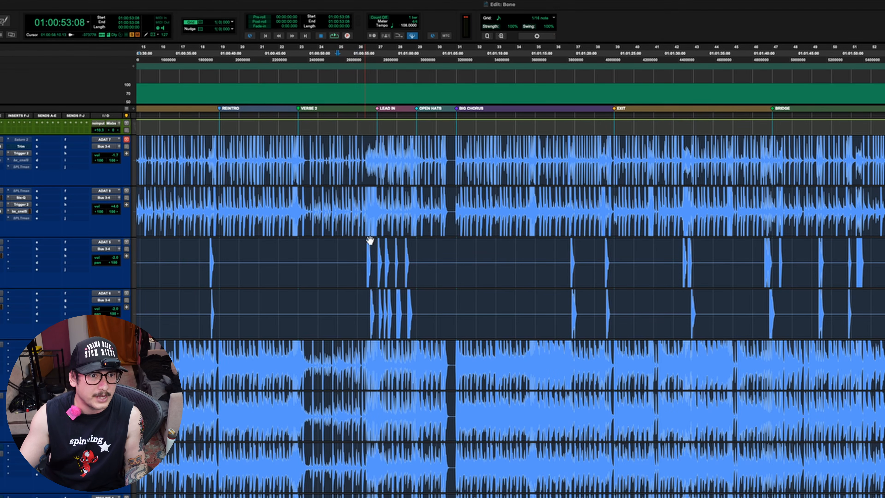
Play back the passage from the end of VERSE 2 into the LEAD IN section to hear the drum fill
{"action": "key", "text": "space"}
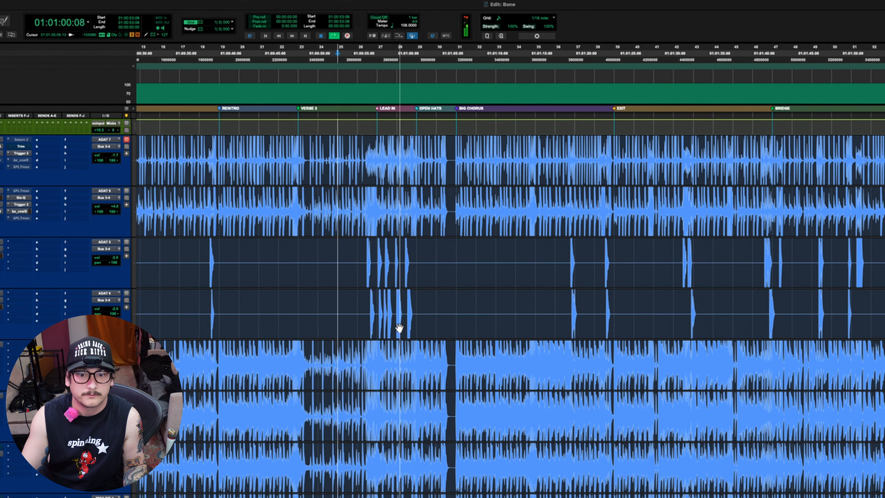
{"action": "key", "text": "space"}
{"action": "key", "text": "r"}
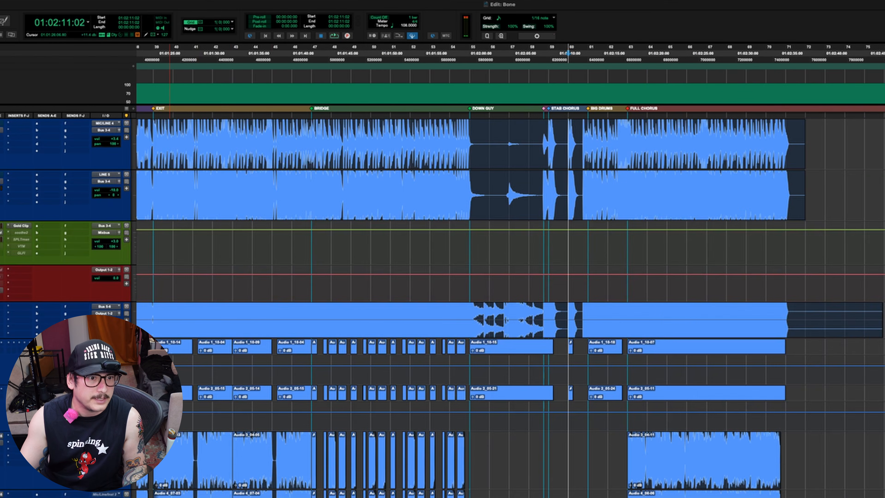
Lower the volume automation under the Audio 3_04-03 clip from just before VERSE 1 up to the CHORUS marker
{"action": "scroll", "coordinate": [413, 326], "scroll_direction": "left", "scroll_amount": 20}
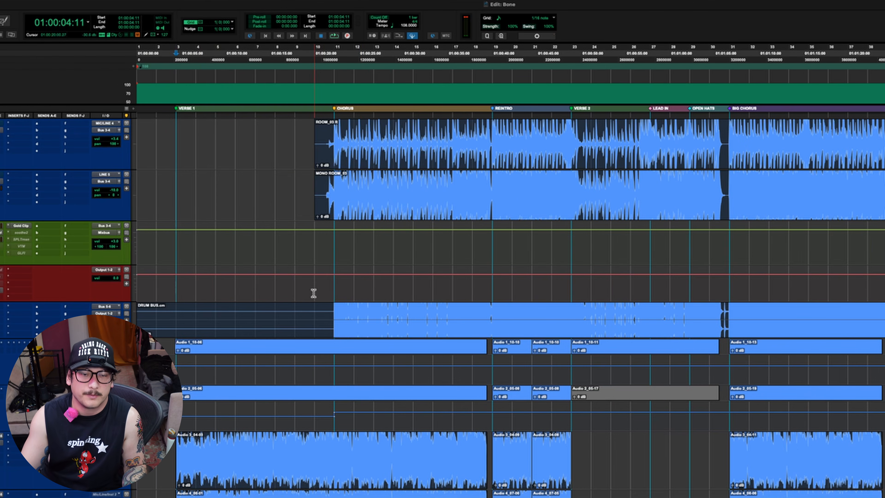
{"action": "scroll", "coordinate": [307, 291], "scroll_direction": "down", "scroll_amount": 2}
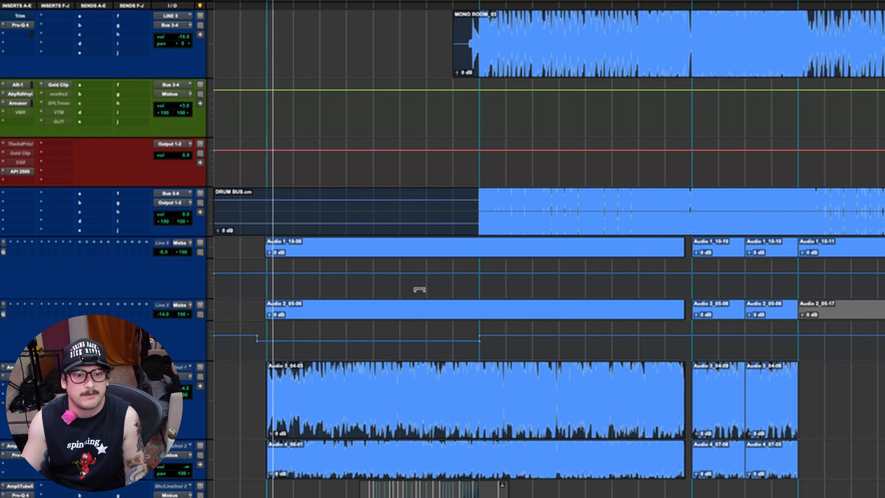
{"action": "key", "text": "ctrl+bracketright"}
{"action": "scroll", "coordinate": [443, 328], "scroll_direction": "right", "scroll_amount": 3}
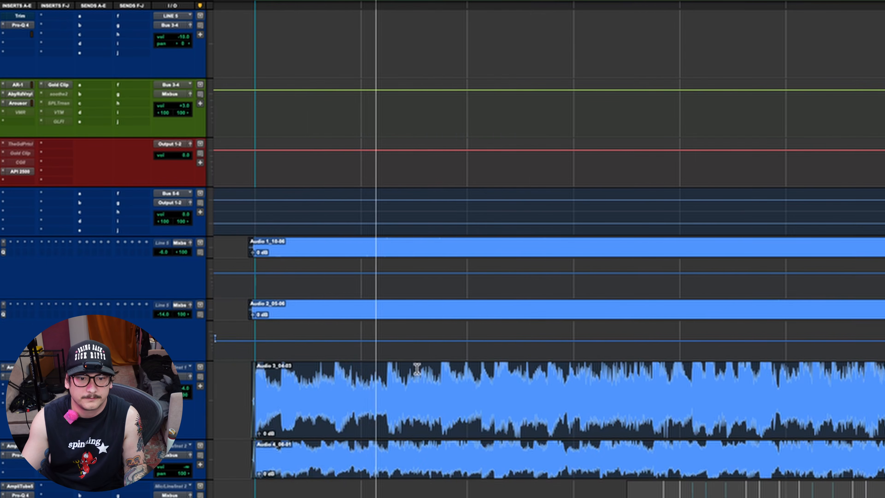
{"action": "key", "text": "r"}
{"action": "scroll", "coordinate": [253, 404], "scroll_direction": "down", "scroll_amount": 2}
{"action": "left_click_drag", "start_coordinate": [266, 334], "coordinate": [722, 337]}
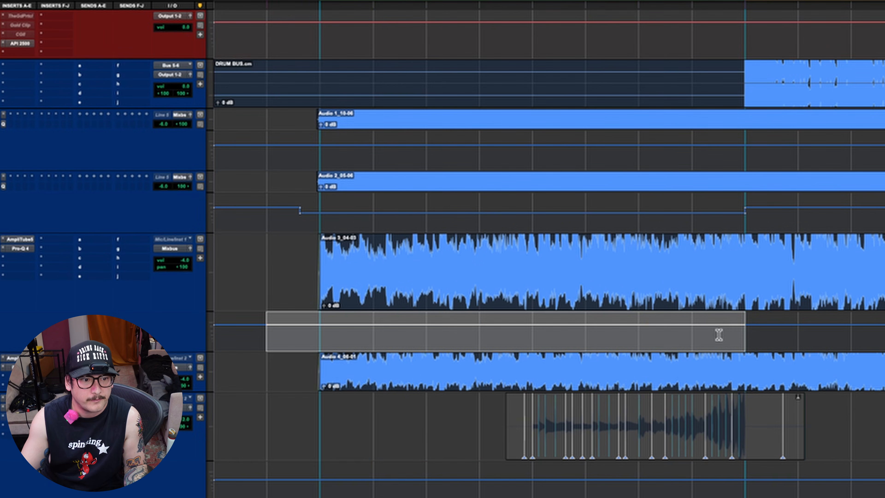
{"action": "left_click_drag", "start_coordinate": [683, 314], "coordinate": [688, 328]}
{"action": "left_click", "coordinate": [314, 4]}
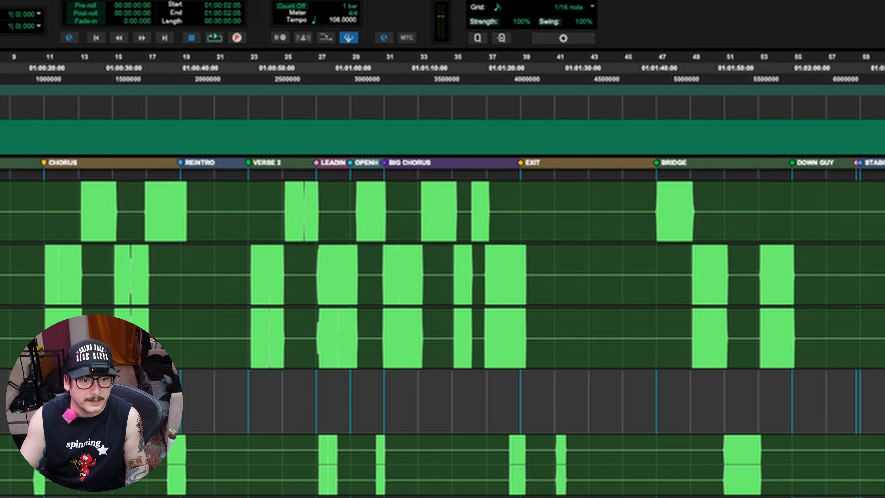
Open Saturn 2 on the SOFTMAIN_01.dup4 track, split its spectrum into two bands and pull down the low band's level
{"action": "left_click", "coordinate": [0, 467]}
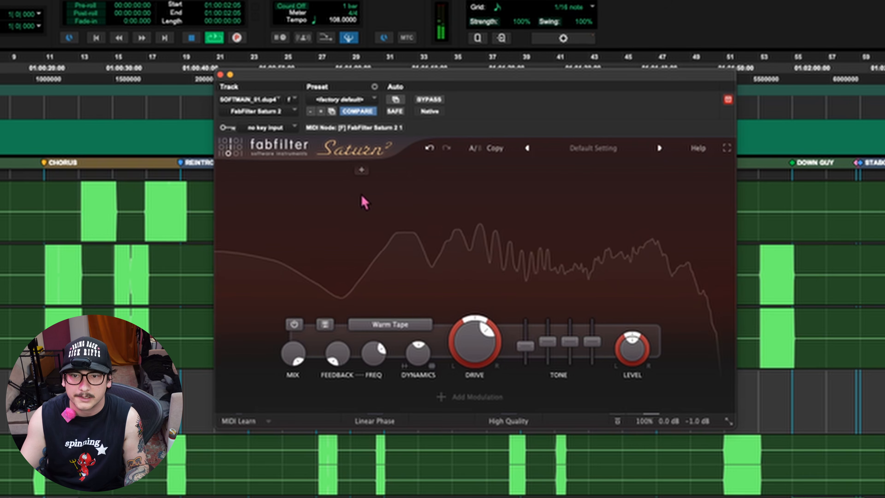
{"action": "left_click", "coordinate": [351, 170]}
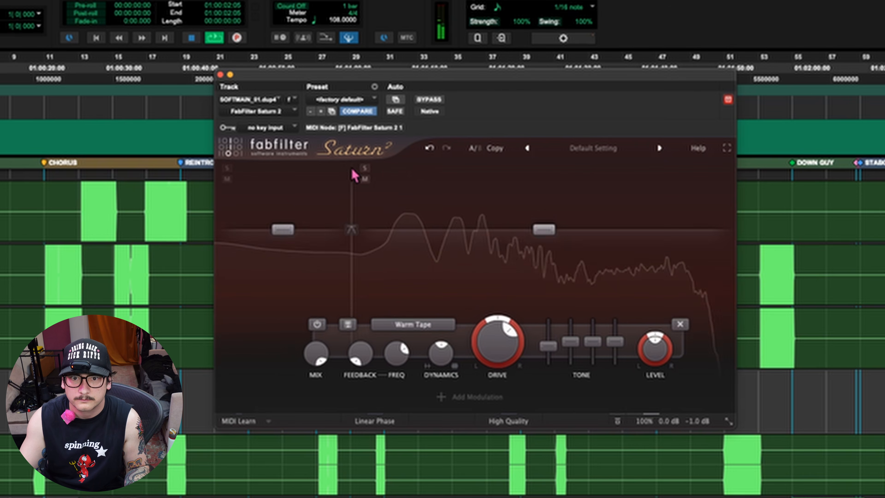
{"action": "left_click_drag", "start_coordinate": [288, 231], "coordinate": [290, 288]}
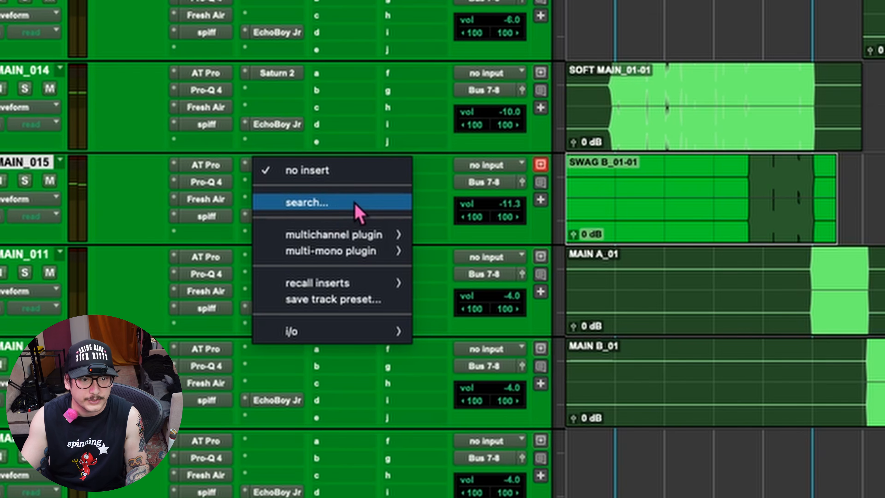
Insert MicroShift (stereo) on the MAIN_015 vocal track
{"action": "left_click", "coordinate": [355, 206]}
{"action": "type", "text": "micr"}
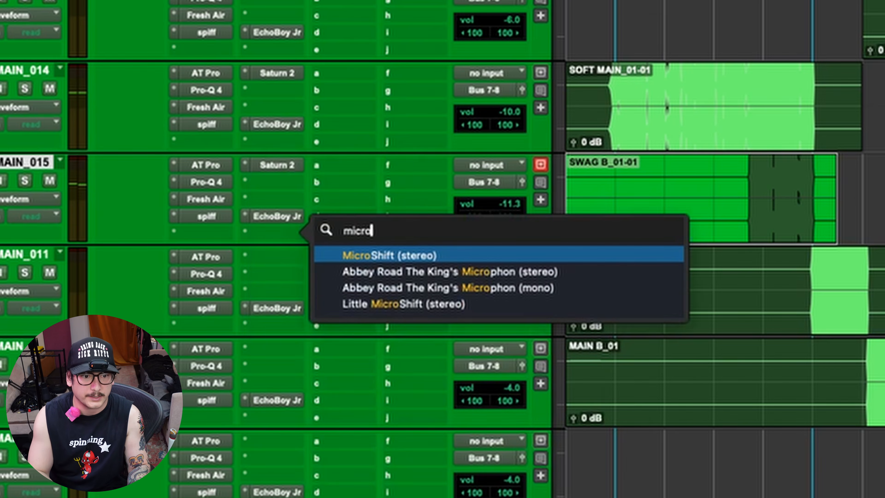
{"action": "type", "text": "o"}
{"action": "key", "text": "Return"}
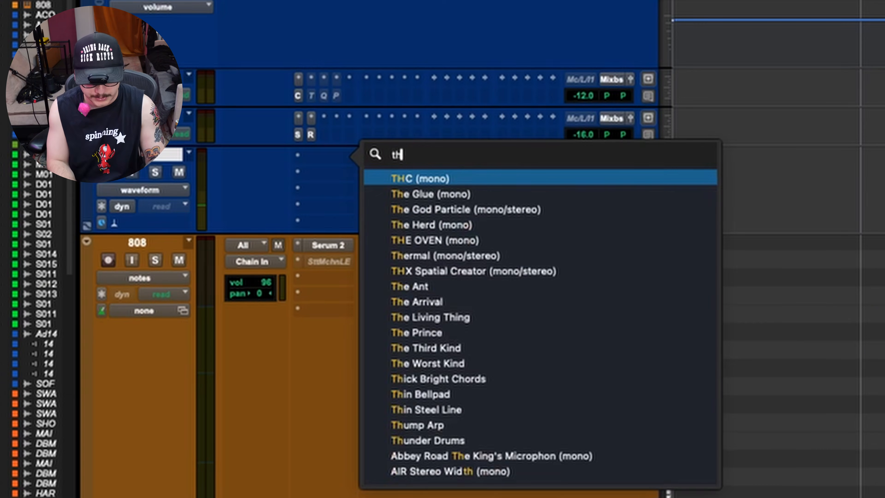
Insert Thermal on the SUB37 track and try its lofi presets GAME OVER and DEAD BOTS
{"action": "type", "text": "ermal"}
{"action": "key", "text": "Return"}
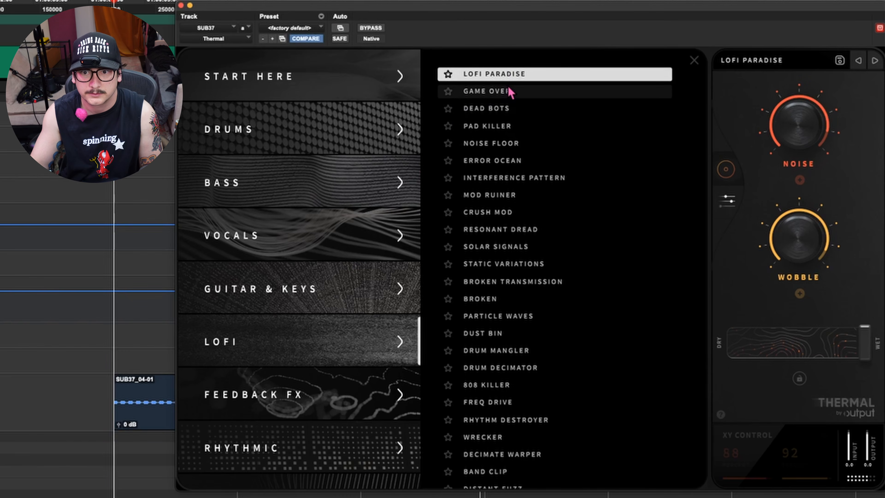
{"action": "left_click", "coordinate": [509, 90]}
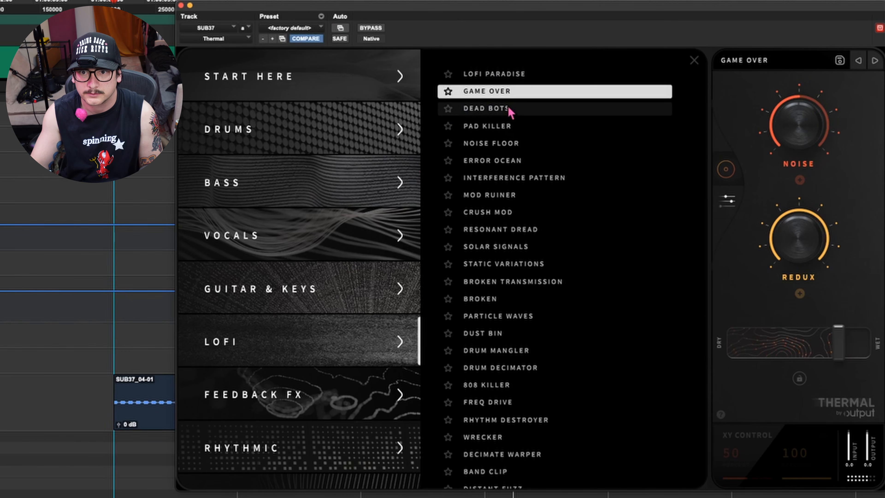
{"action": "left_click", "coordinate": [509, 109]}
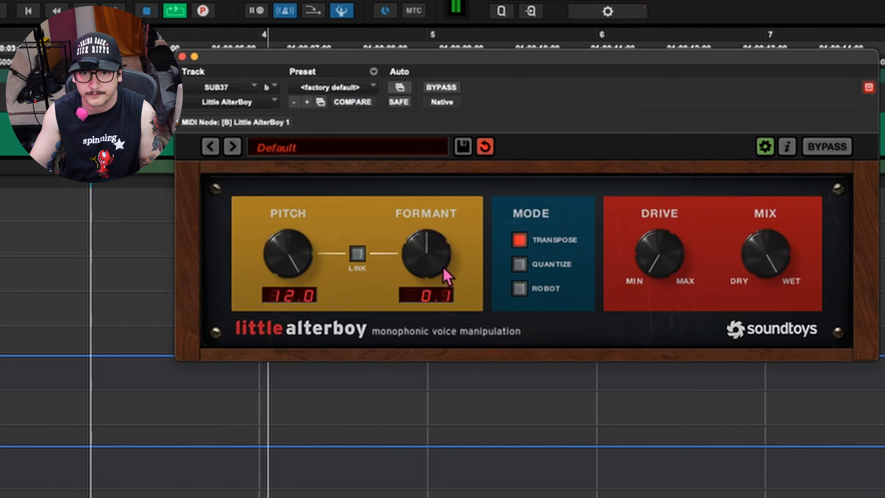
Adjust the formant in Little AlterBoy and choose a preset in Digitalis on the SUB37 track
{"action": "left_click_drag", "start_coordinate": [446, 276], "coordinate": [455, 259]}
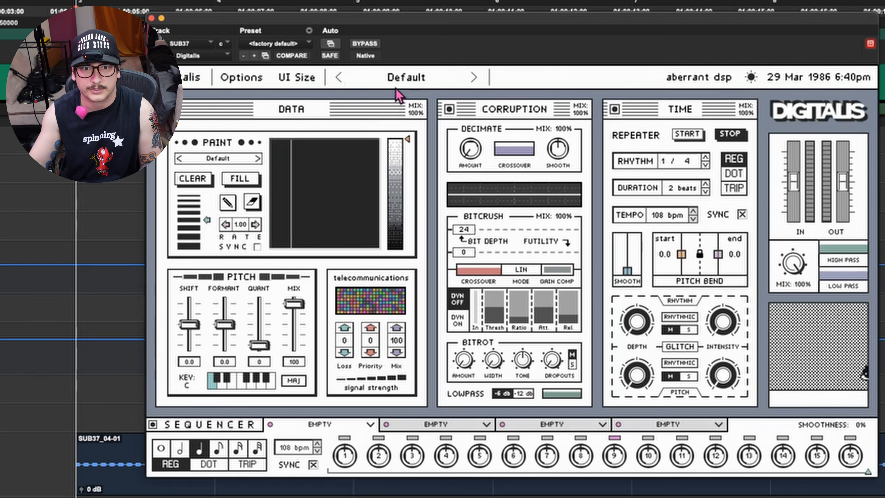
{"action": "left_click", "coordinate": [404, 75]}
{"action": "left_click", "coordinate": [515, 124]}
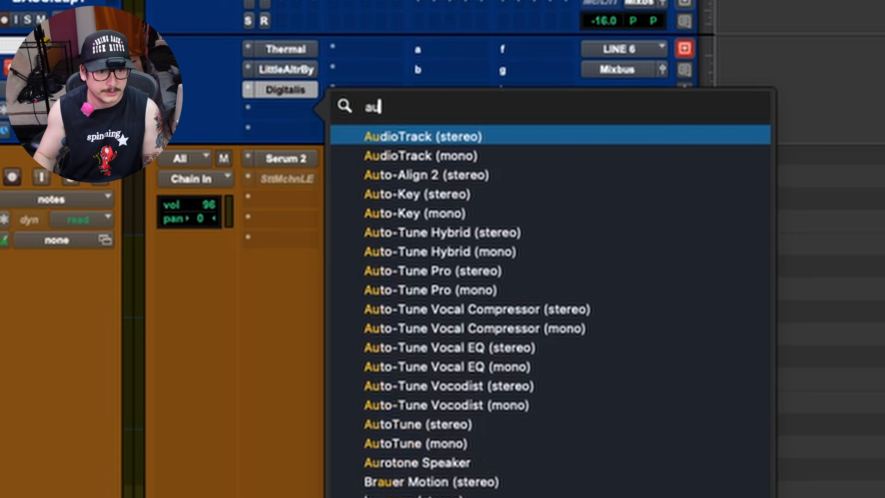
Insert PanMan (stereo) after Digitalis on the SUB37 track and close its plug-in window
{"action": "key", "text": "BackSpace"}
{"action": "key", "text": "BackSpace"}
{"action": "type", "text": "pan"}
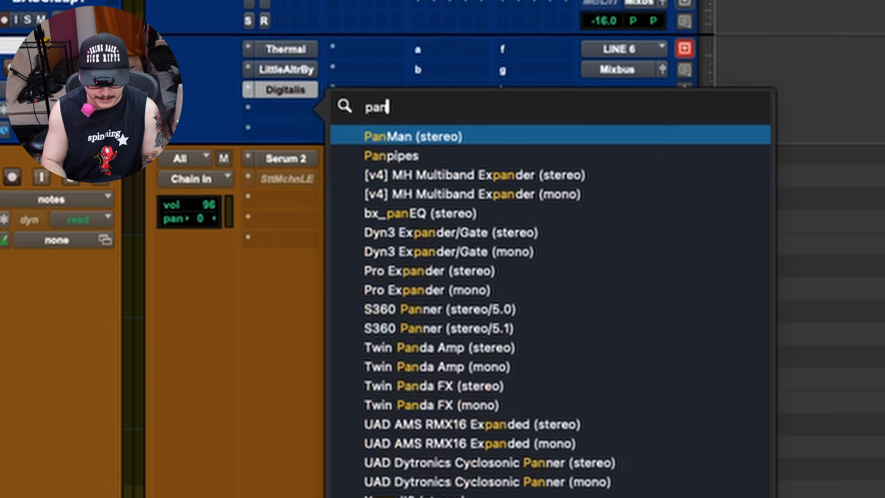
{"action": "key", "text": "Escape"}
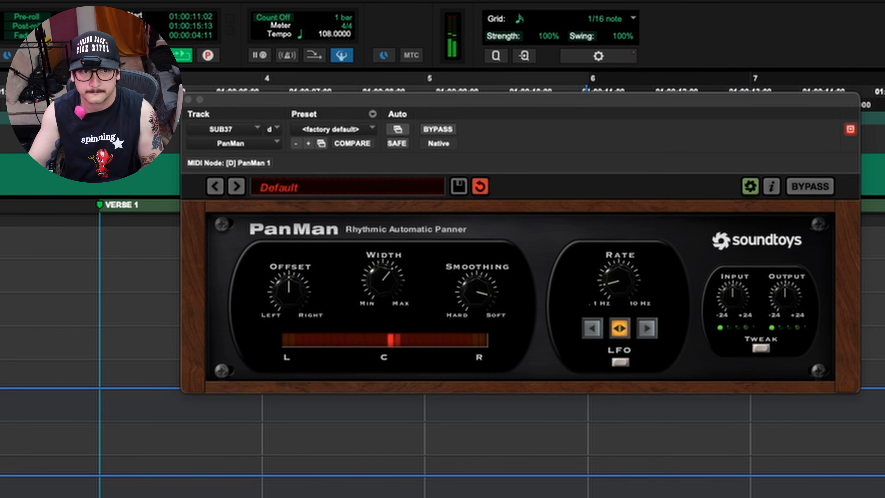
{"action": "left_click", "coordinate": [188, 100]}
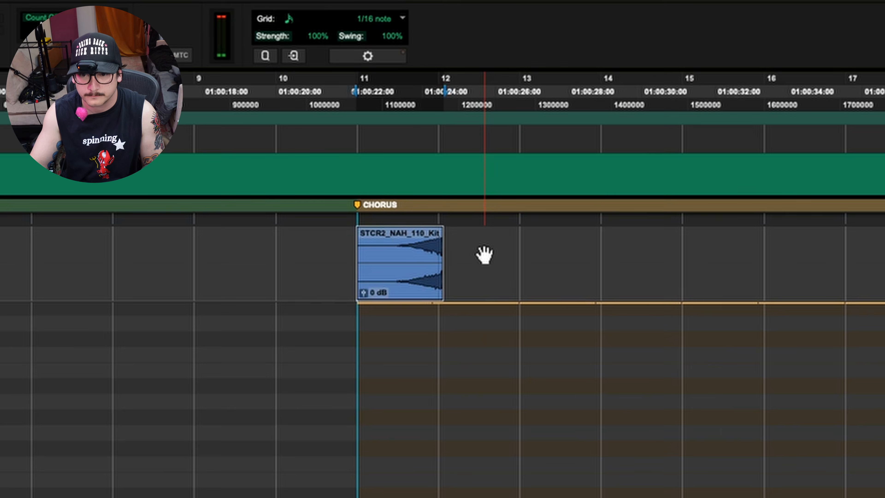
Move the STCR2_NAH_110_Kit clip earlier so that it ends at the CHORUS marker
{"action": "left_click_drag", "start_coordinate": [419, 265], "coordinate": [334, 282]}
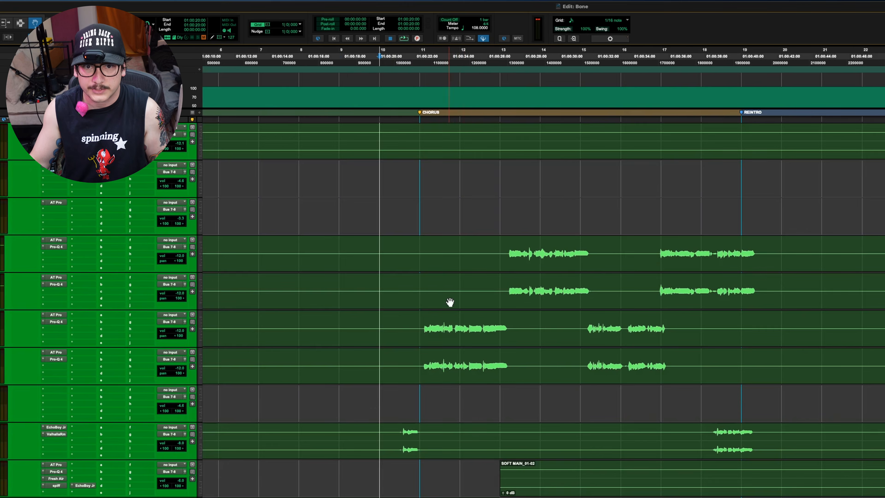
{"action": "scroll", "coordinate": [453, 310], "scroll_direction": "down", "scroll_amount": 5}
{"action": "scroll", "coordinate": [467, 327], "scroll_direction": "down", "scroll_amount": 15}
{"action": "scroll", "coordinate": [475, 334], "scroll_direction": "up", "scroll_amount": 20}
{"action": "scroll", "coordinate": [500, 317], "scroll_direction": "down", "scroll_amount": 5}
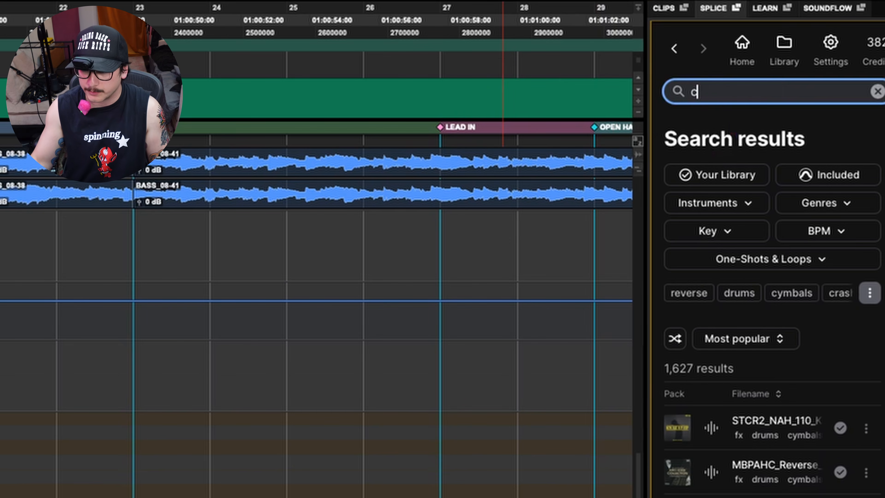
Search Splice for "cymbal swell" and stop playback
{"action": "type", "text": "ymbal swell"}
{"action": "key", "text": "Return"}
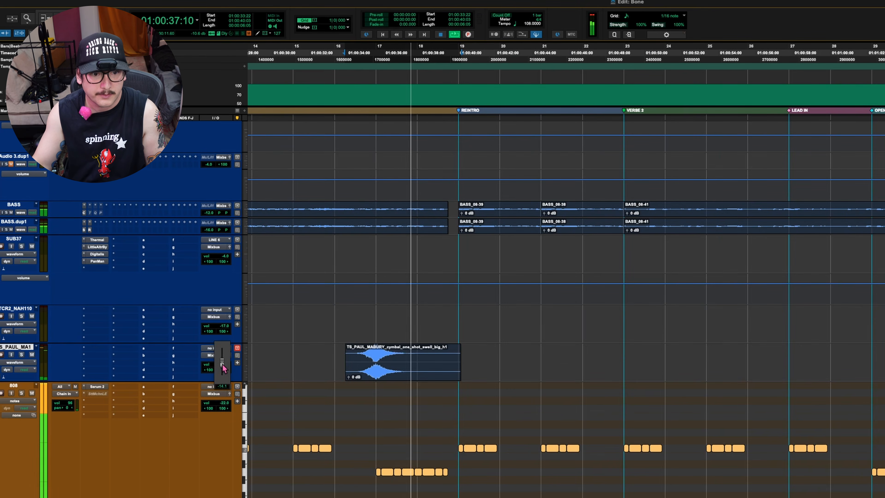
{"action": "key", "text": "space"}
Create one new stereo instrument track in ticks with the default name Inst
{"action": "left_click", "coordinate": [60, 0]}
{"action": "left_click", "coordinate": [62, 4]}
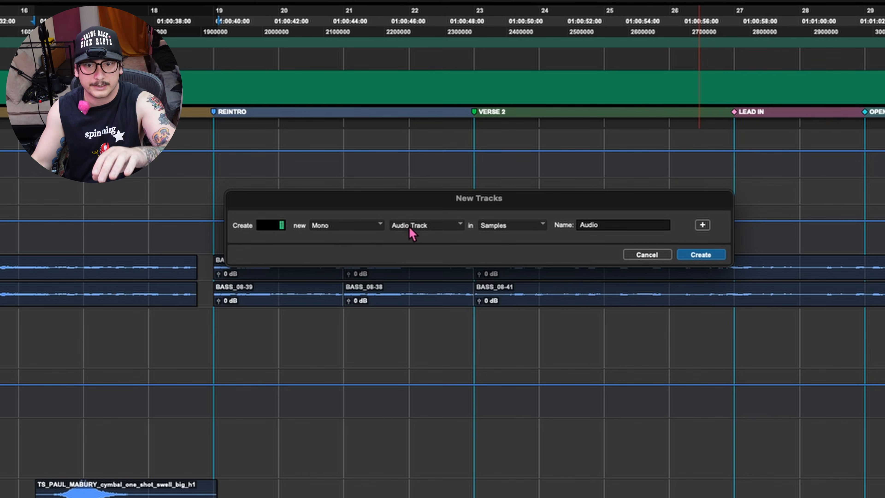
{"action": "left_click", "coordinate": [408, 231]}
{"action": "left_click", "coordinate": [422, 280]}
{"action": "left_click", "coordinate": [348, 225]}
{"action": "left_click", "coordinate": [348, 236]}
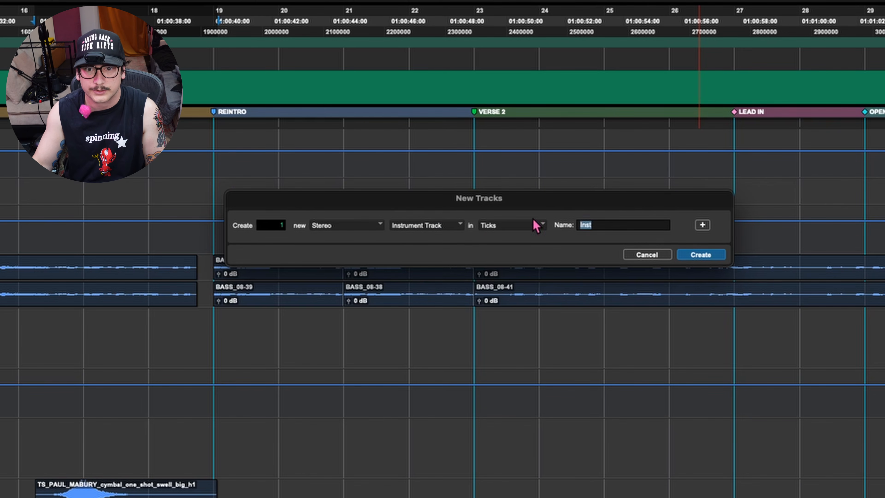
{"action": "key", "text": "Return"}
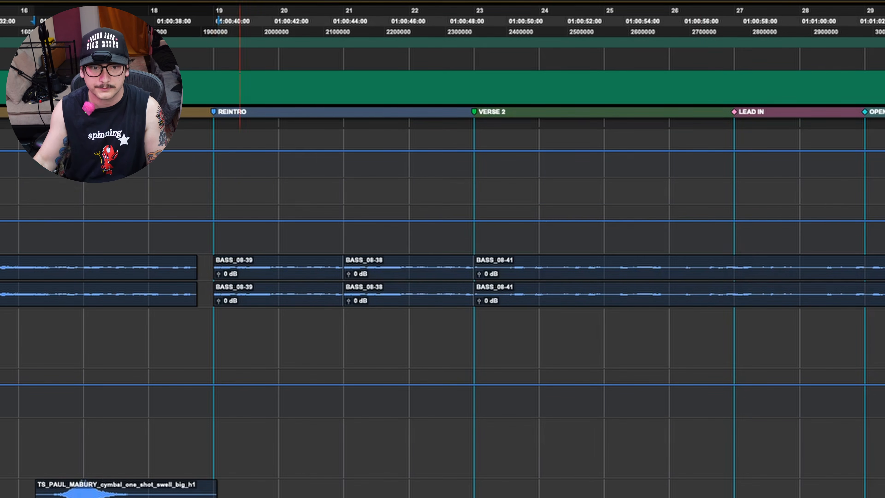
Draw a long low MIDI note beneath the two existing notes on the instrument track, before the REINTRO marker
{"action": "left_click", "coordinate": [480, 453]}
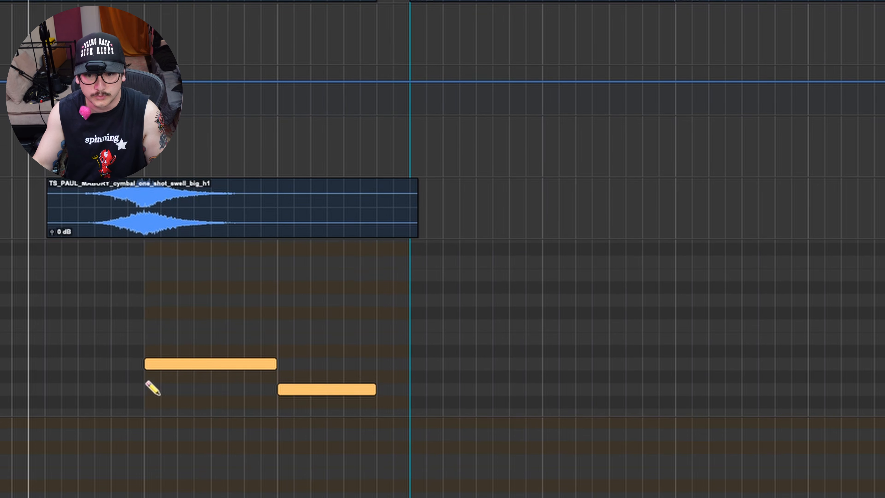
{"action": "scroll", "coordinate": [153, 388], "scroll_direction": "down", "scroll_amount": 5}
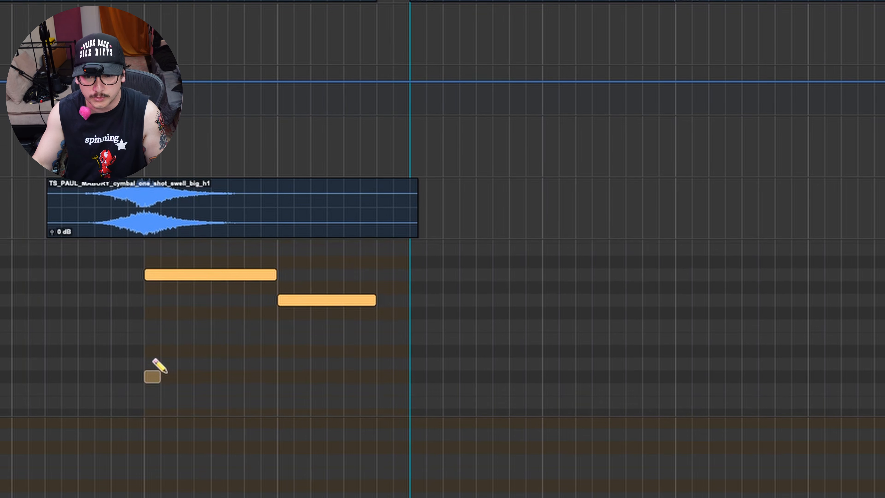
{"action": "scroll", "coordinate": [145, 391], "scroll_direction": "down", "scroll_amount": 2}
{"action": "left_click_drag", "start_coordinate": [152, 403], "coordinate": [251, 405]}
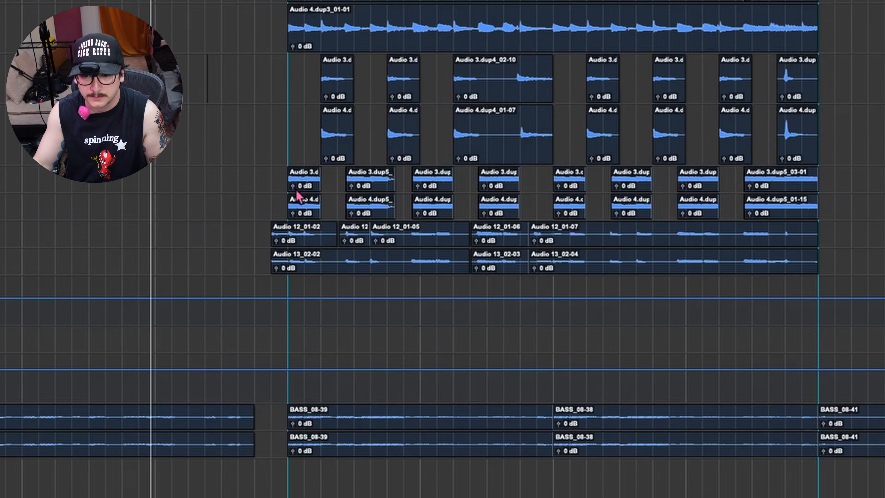
Play back the transition into REINTRO and search Splice for "hangar snare"
{"action": "key", "text": "space"}
{"action": "scroll", "coordinate": [257, 151], "scroll_direction": "up", "scroll_amount": 10}
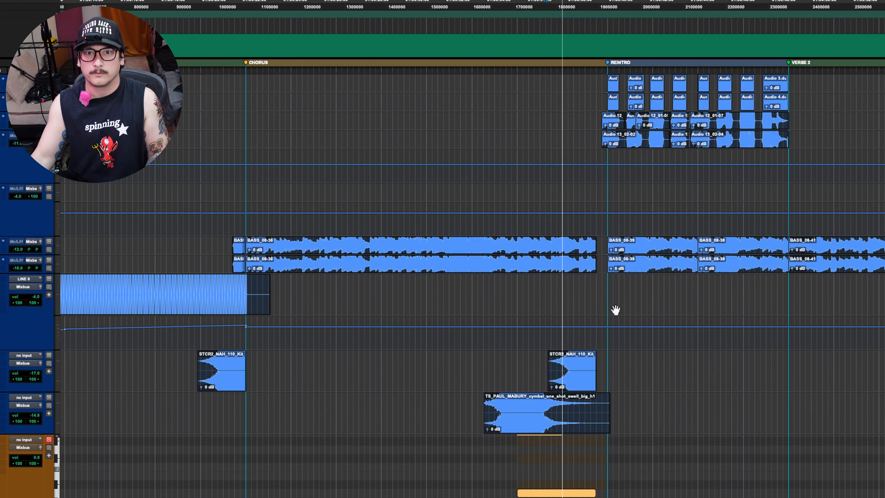
{"action": "key", "text": "t"}
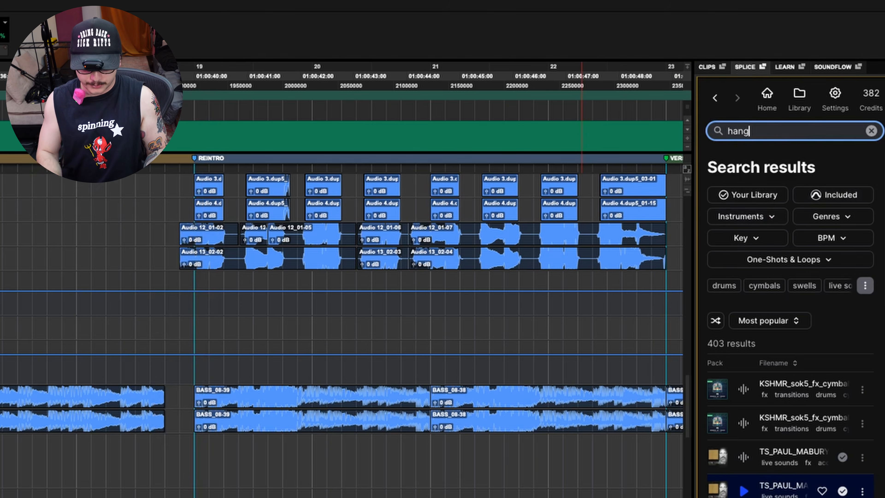
{"action": "type", "text": "ar snare"}
{"action": "key", "text": "Return"}
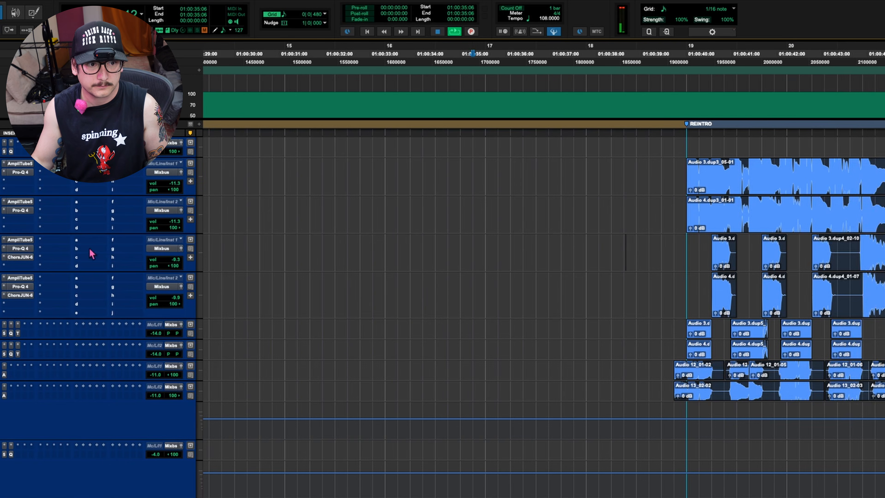
Play back the REINTRO section and raise the chorus guitar volumes to -5.3 for CHORUS L and -5.9 for CHORUS R
{"action": "key", "text": "space"}
{"action": "left_click_drag", "start_coordinate": [172, 260], "coordinate": [179, 264]}
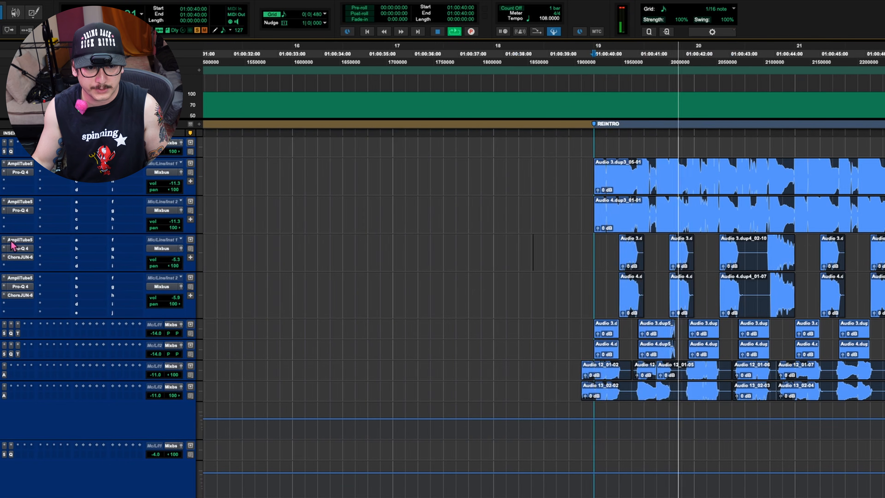
{"action": "key", "text": "space"}
Replace the AmpliTube 5 insert on CHORUS L with Zenbox and toggle its cab control
{"action": "left_click", "coordinate": [4, 240]}
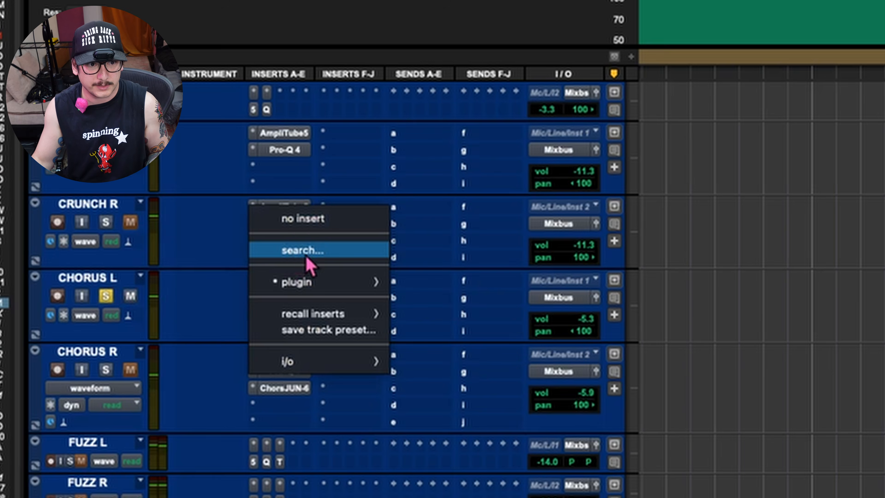
{"action": "left_click", "coordinate": [305, 257]}
{"action": "type", "text": "zen"}
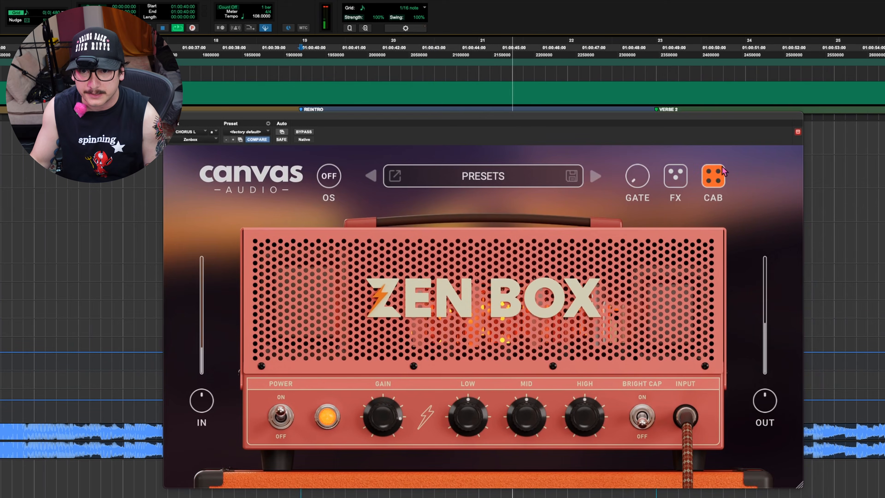
{"action": "left_click", "coordinate": [718, 178]}
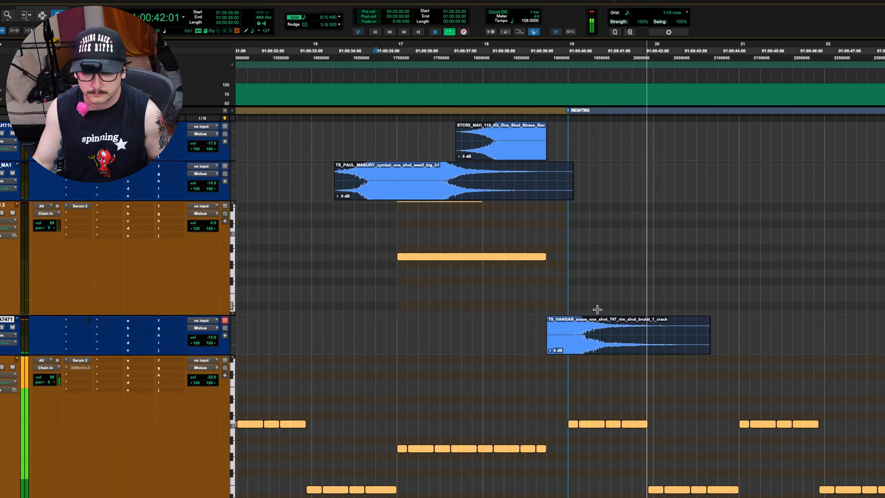
Select the SUB37 volume automation from REINTRO to VERSE 2 and raise it slightly
{"action": "scroll", "coordinate": [569, 301], "scroll_direction": "up", "scroll_amount": 3}
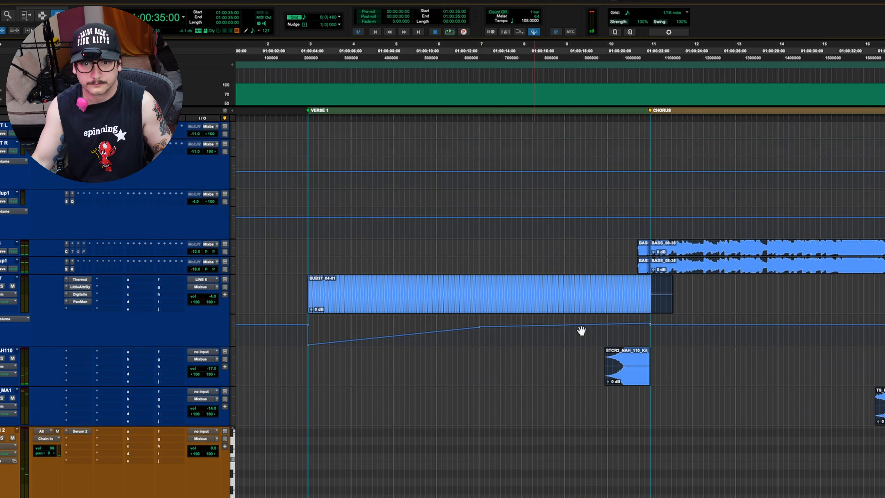
{"action": "scroll", "coordinate": [581, 332], "scroll_direction": "up", "scroll_amount": 3}
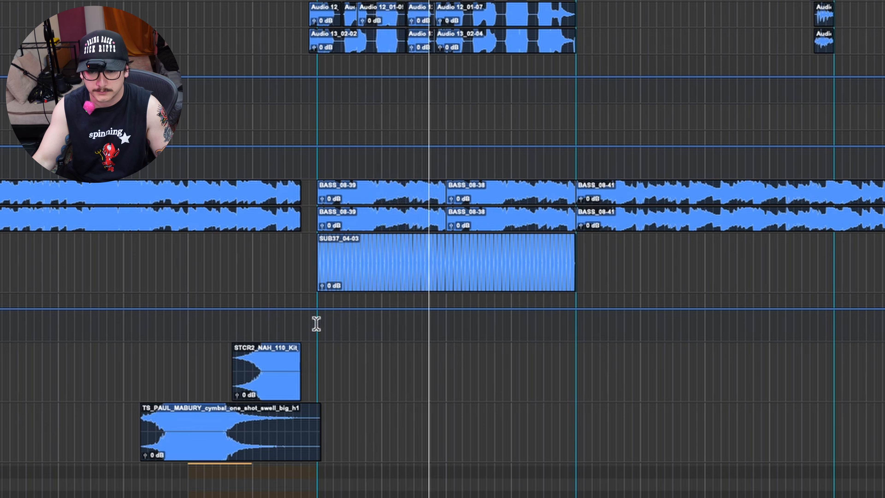
{"action": "left_click_drag", "start_coordinate": [316, 323], "coordinate": [579, 320]}
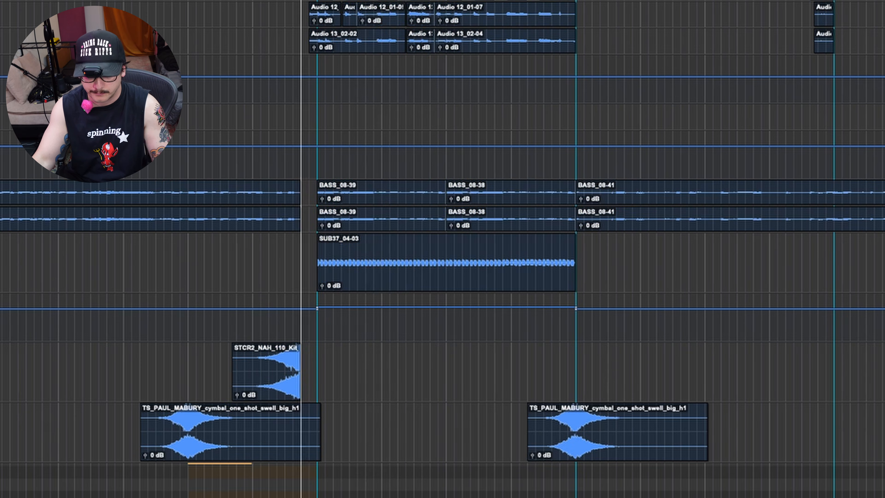
Search Splice for "cymbal" and browse the samples found
{"action": "type", "text": "c"}
{"action": "type", "text": "ymbal"}
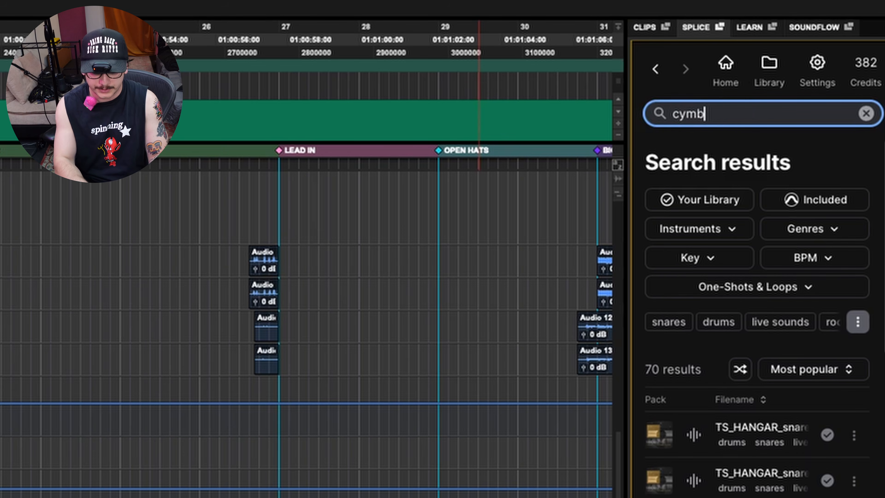
{"action": "key", "text": "Return"}
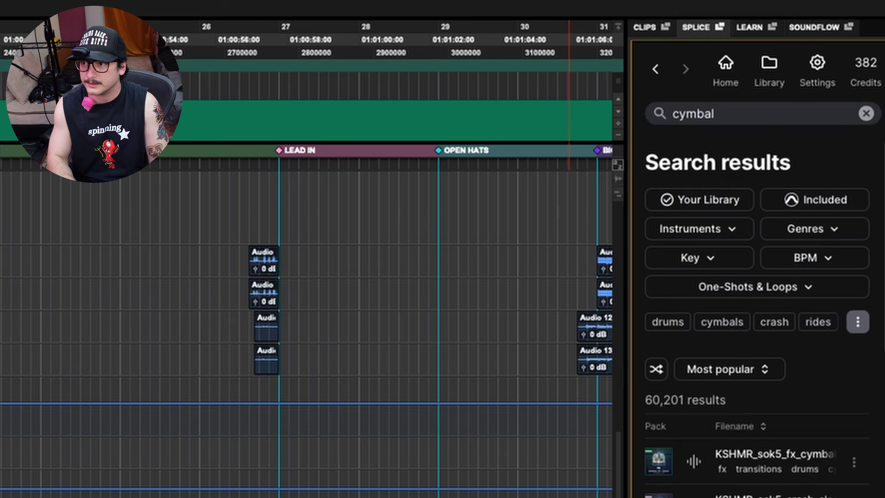
{"action": "scroll", "coordinate": [756, 313], "scroll_direction": "down", "scroll_amount": 5}
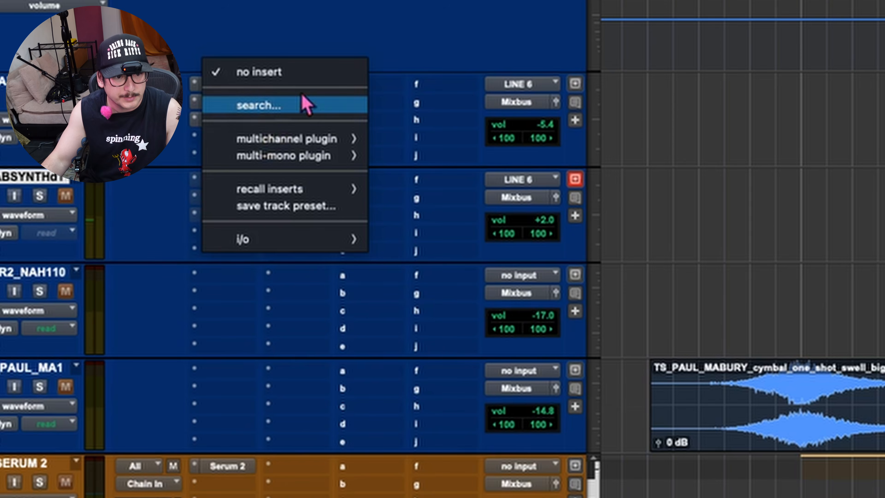
Insert Decapitator (stereo) after Little AlterBoy on the original stab synth track
{"action": "left_click", "coordinate": [302, 98]}
{"action": "type", "text": "decap"}
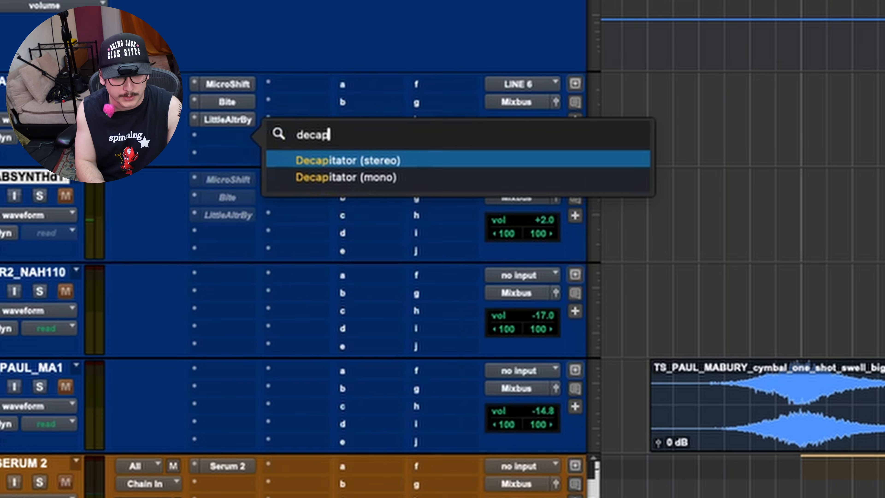
{"action": "key", "text": "Return"}
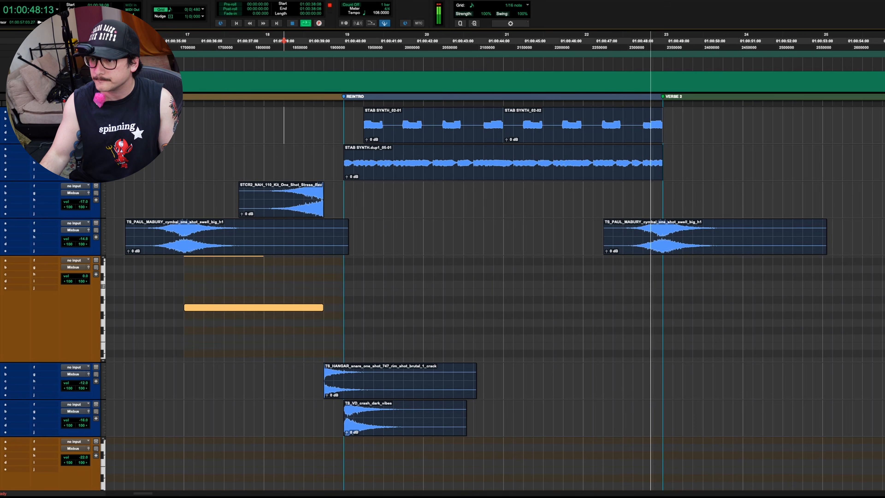
Stop playback, browse the "Breaking bone" samples and search Splice for "glass break"
{"action": "key", "text": "space"}
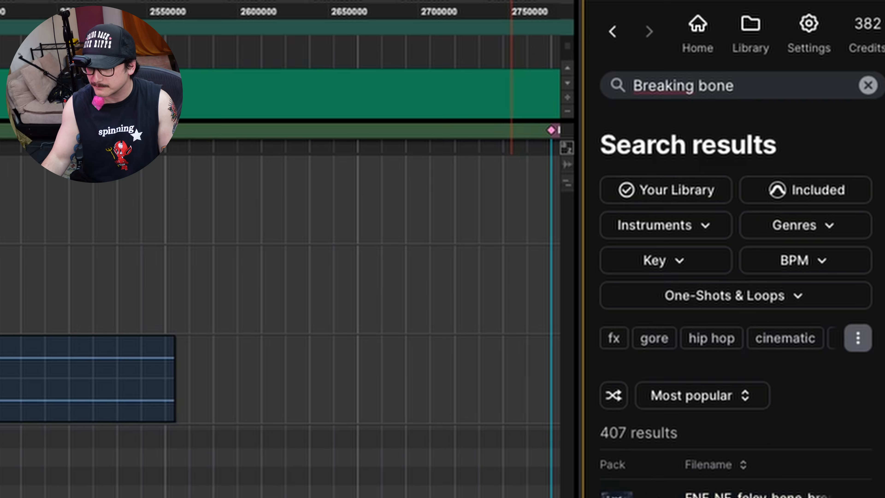
{"action": "scroll", "coordinate": [748, 244], "scroll_direction": "down", "scroll_amount": 5}
{"action": "left_click", "coordinate": [750, 83]}
{"action": "type", "text": "glass break"}
{"action": "key", "text": "Return"}
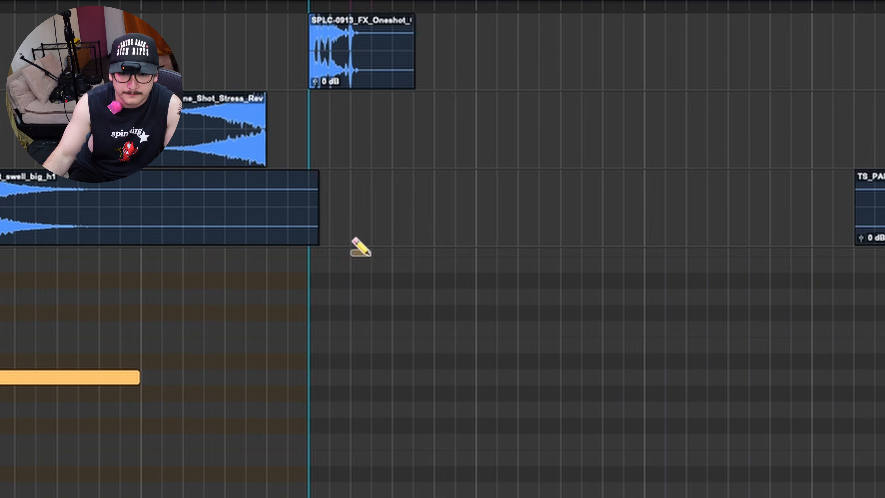
Listen to REINTRO and VERSE 2 while examining the synth, bass, drum and vocal tracks
{"action": "scroll", "coordinate": [361, 247], "scroll_direction": "up", "scroll_amount": 3}
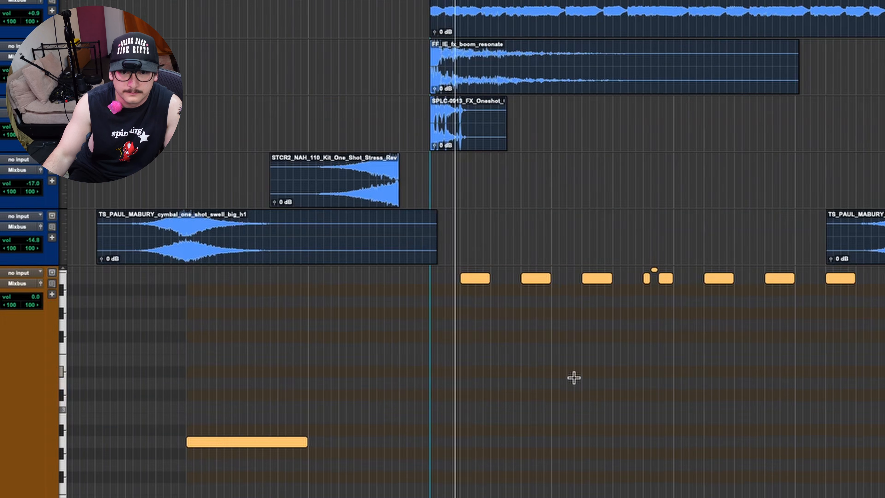
{"action": "scroll", "coordinate": [571, 379], "scroll_direction": "up", "scroll_amount": 4}
{"action": "scroll", "coordinate": [567, 383], "scroll_direction": "up", "scroll_amount": 3}
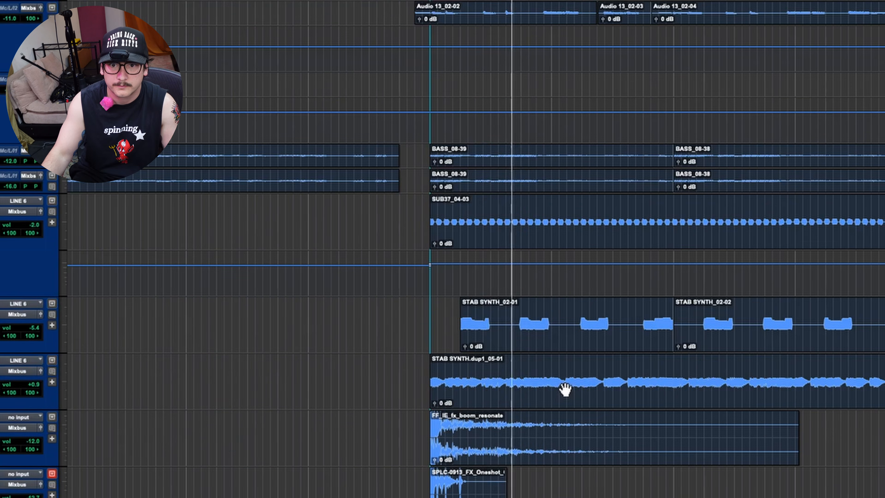
{"action": "scroll", "coordinate": [566, 387], "scroll_direction": "down", "scroll_amount": 3}
{"action": "scroll", "coordinate": [560, 387], "scroll_direction": "down", "scroll_amount": 10}
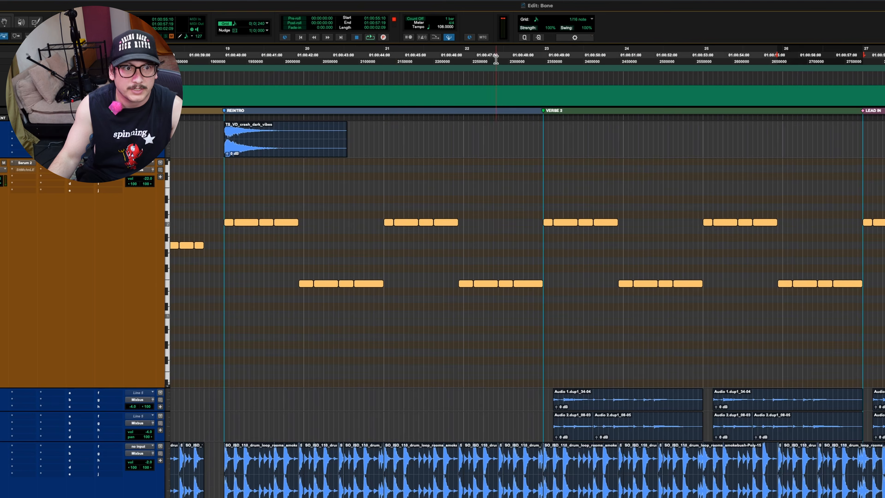
{"action": "scroll", "coordinate": [613, 307], "scroll_direction": "down", "scroll_amount": 15}
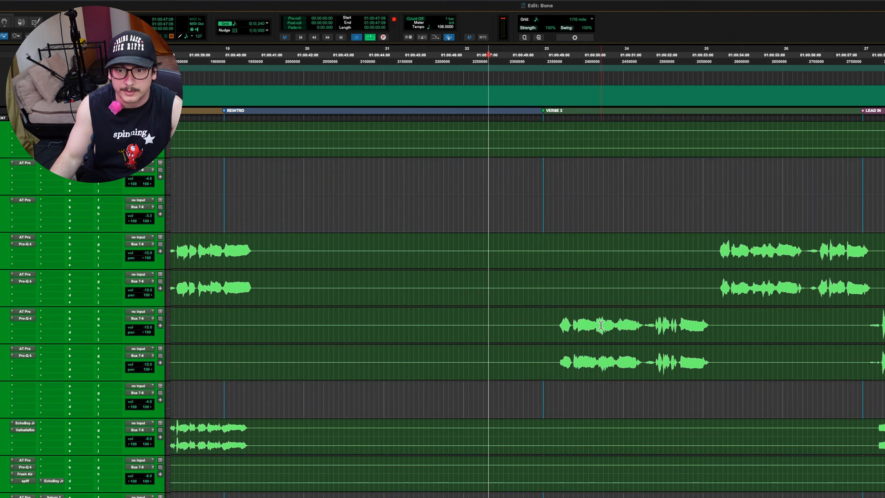
{"action": "scroll", "coordinate": [588, 320], "scroll_direction": "up", "scroll_amount": 10}
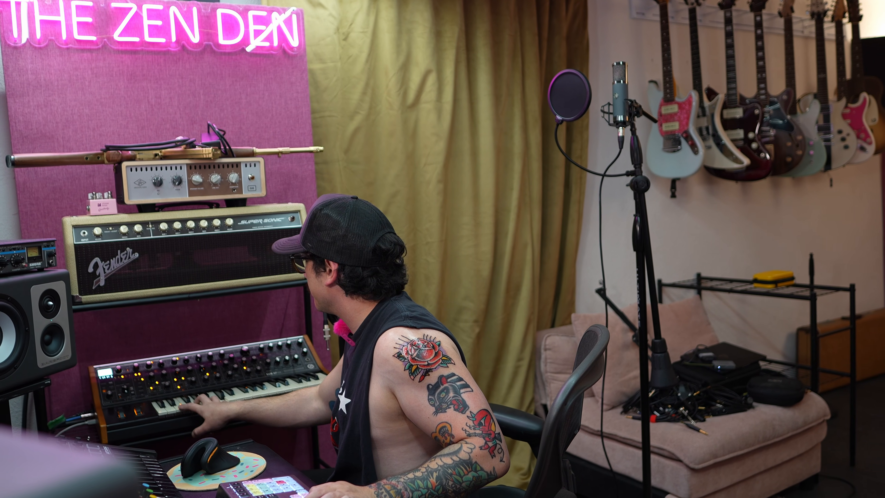
Browse the bass string articulations in Opus and load Basses Spiccato RRx10 on the STRING PLUCK track
{"action": "left_click", "coordinate": [711, 225]}
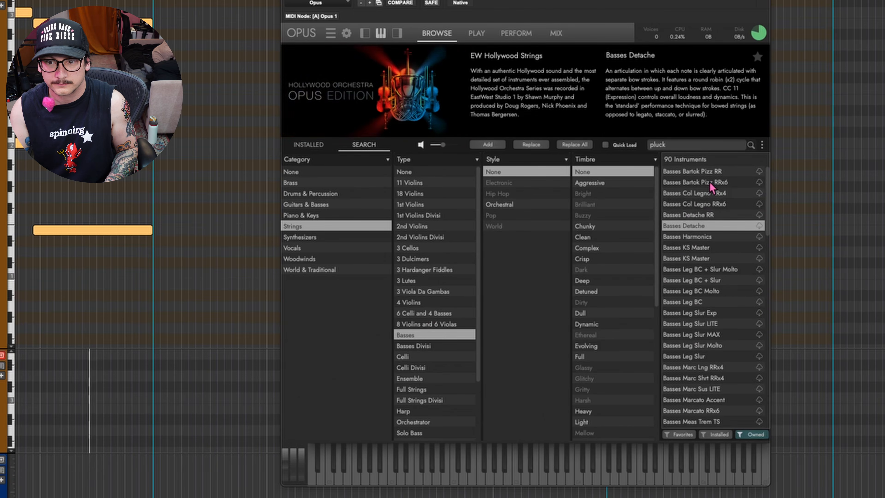
{"action": "key", "text": "Down"}
{"action": "key", "text": "Down"}
{"action": "key", "text": "Down"}
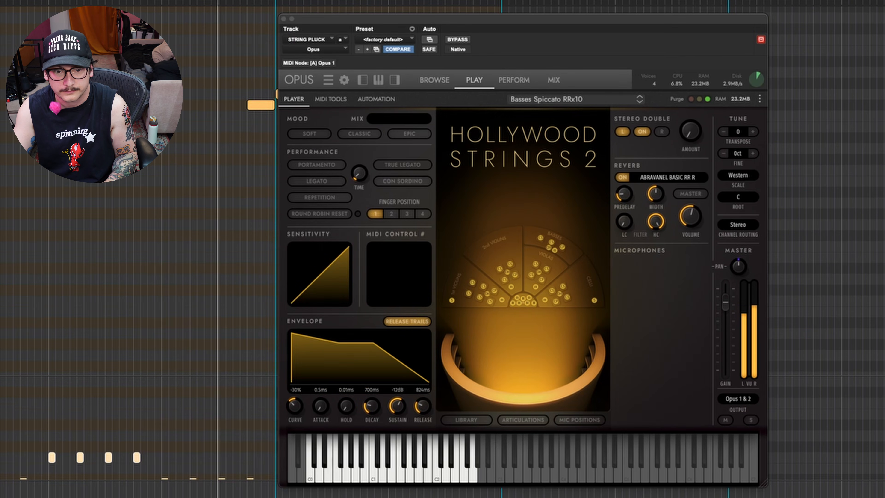
{"action": "scroll", "coordinate": [139, 313], "scroll_direction": "up", "scroll_amount": 15}
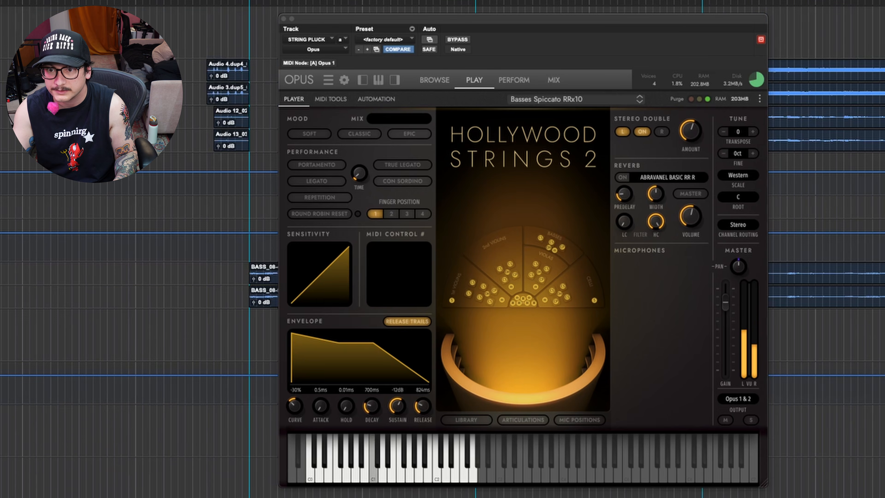
Insert EchoBoy Jr on the acoustic lead track, set its echo time to a 1/4 triplet and adjust its low cut
{"action": "scroll", "coordinate": [140, 244], "scroll_direction": "down", "scroll_amount": 8}
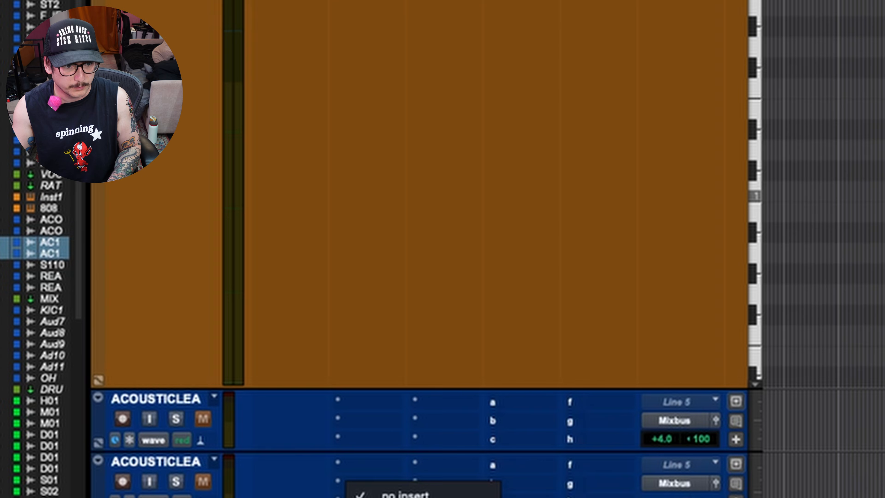
{"action": "type", "text": "echo"}
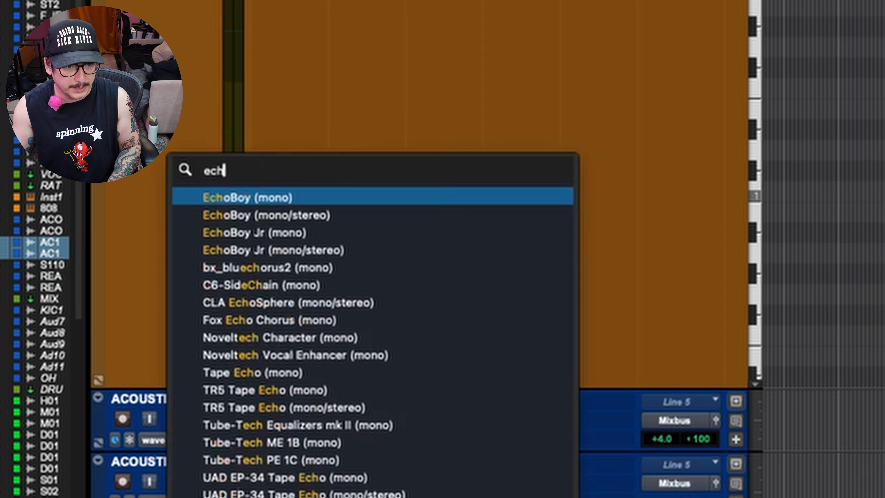
{"action": "key", "text": "Down"}
{"action": "key", "text": "Down"}
{"action": "key", "text": "Return"}
{"action": "left_click", "coordinate": [424, 304]}
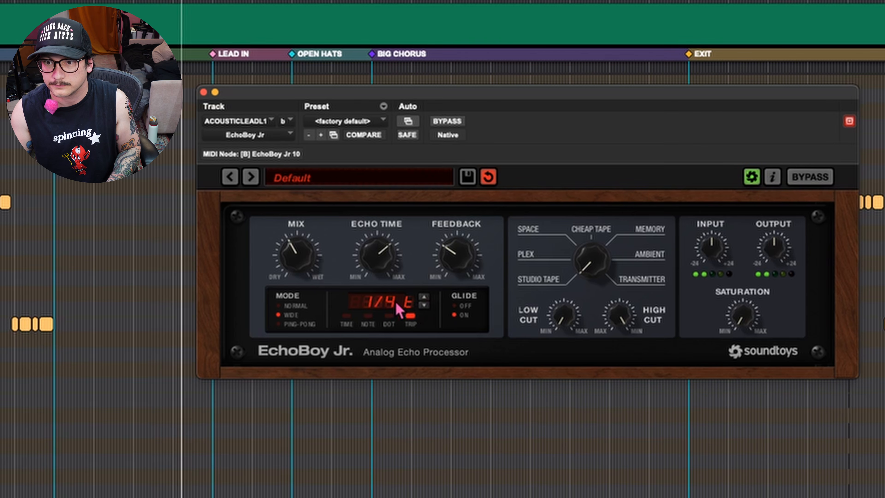
{"action": "left_click_drag", "start_coordinate": [575, 319], "coordinate": [581, 298]}
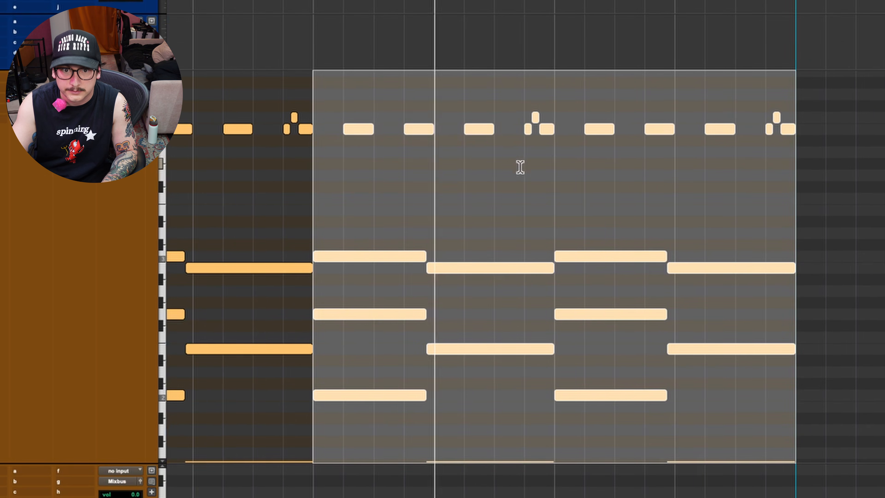
Zoom out the arrangement around the BRIDGE marker and audition the first sample listed in Splice
{"action": "key", "text": "r"}
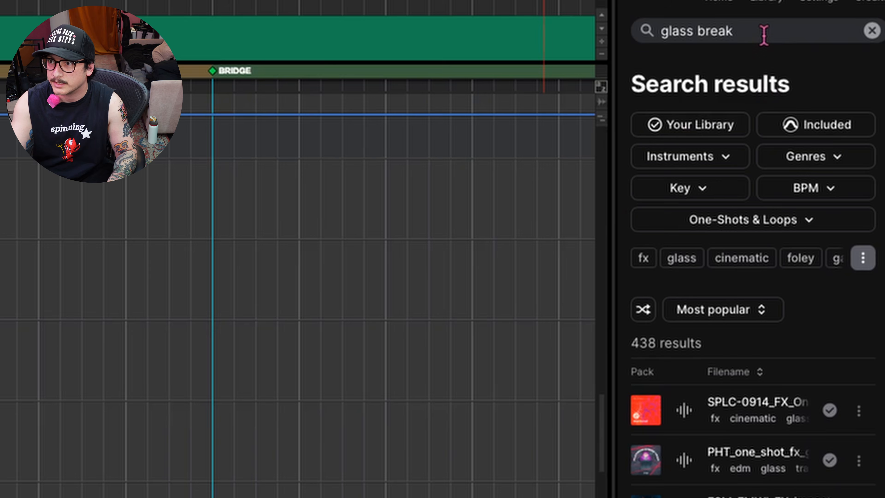
{"action": "triple_click", "coordinate": [762, 32]}
{"action": "left_click", "coordinate": [683, 410]}
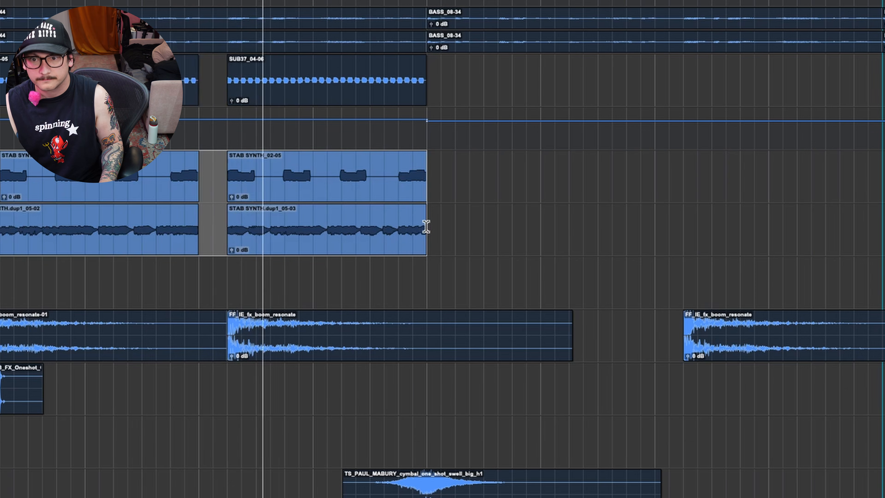
Duplicate the selected clips on both stab synth tracks directly after the originals
{"action": "key", "text": "ctrl+d"}
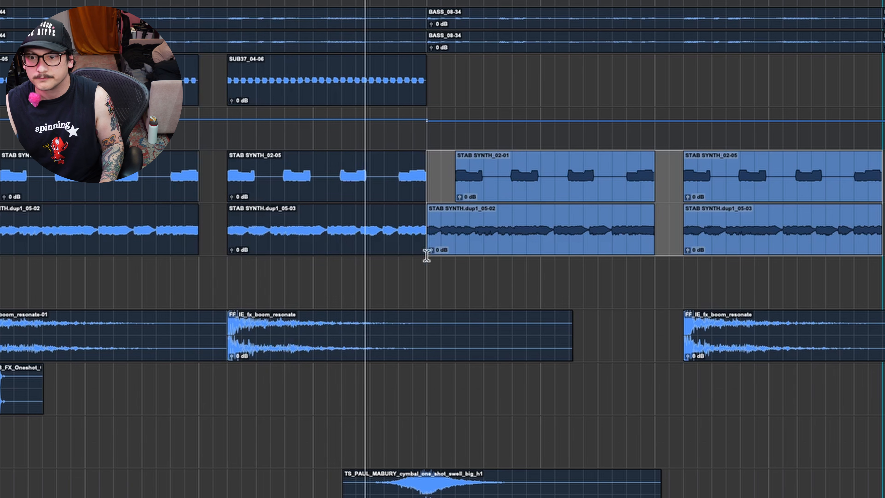
{"action": "scroll", "coordinate": [445, 287], "scroll_direction": "down", "scroll_amount": 3}
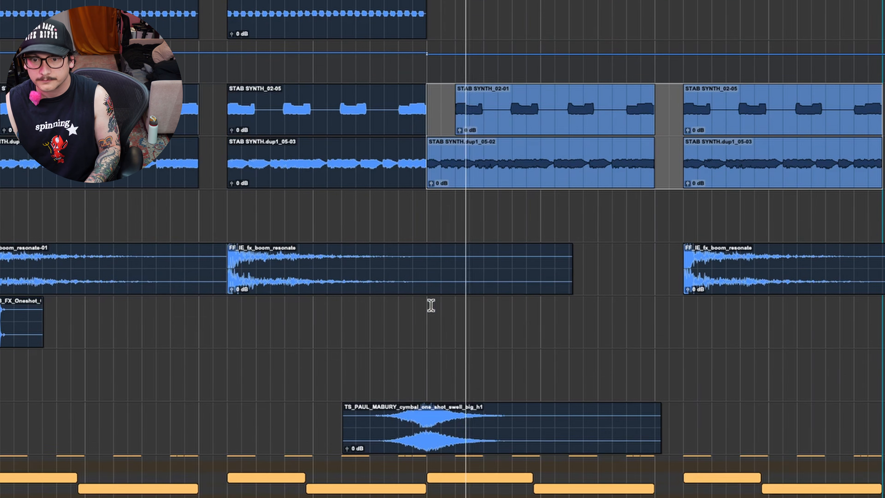
Move the reverse crash clip slightly earlier so it ends on the grid line where the MIDI notes below end
{"action": "scroll", "coordinate": [430, 302], "scroll_direction": "up", "scroll_amount": 7}
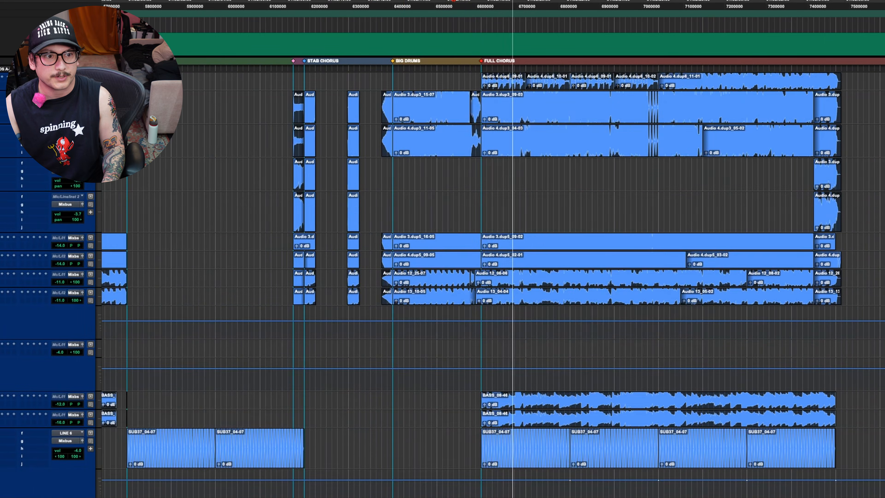
{"action": "scroll", "coordinate": [488, 279], "scroll_direction": "up", "scroll_amount": 3}
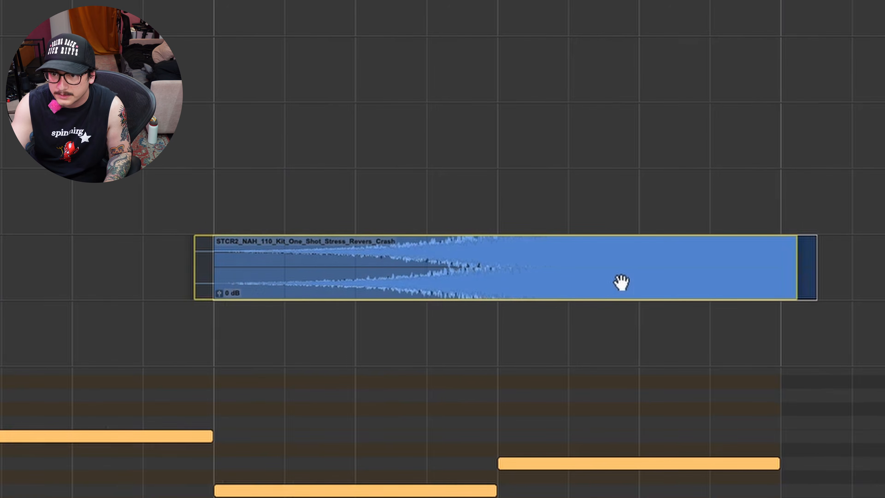
{"action": "left_click_drag", "start_coordinate": [620, 283], "coordinate": [601, 241]}
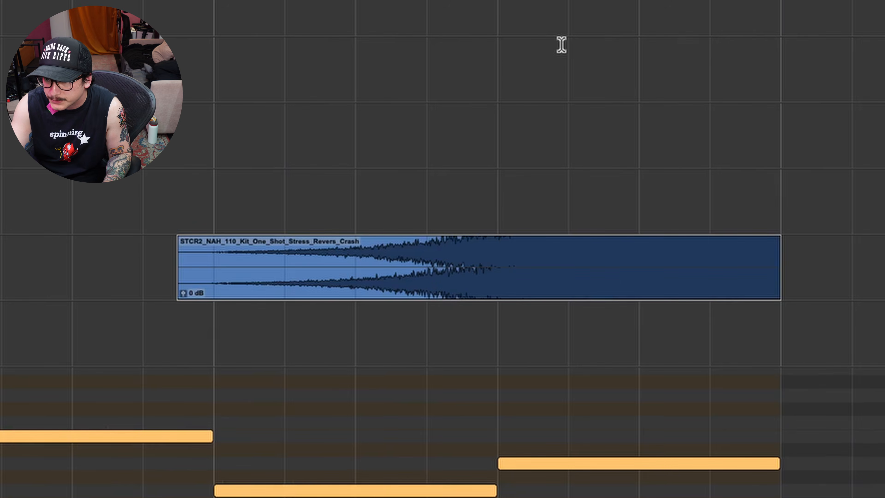